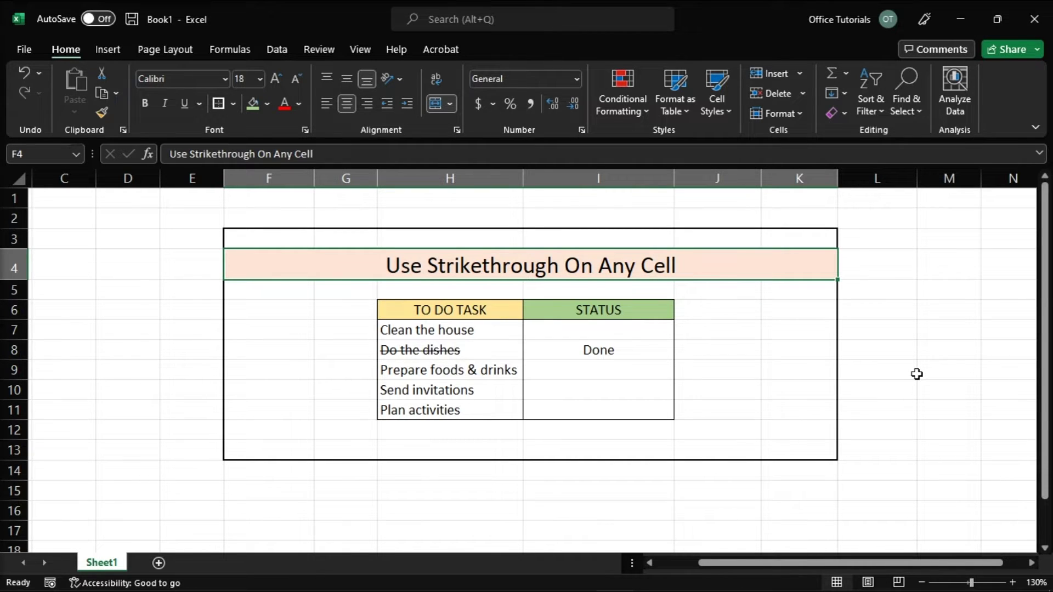
# Step: Strike through the Send invitations task in H10 with the Format Cells strikethrough option
pyautogui.click(430, 390)
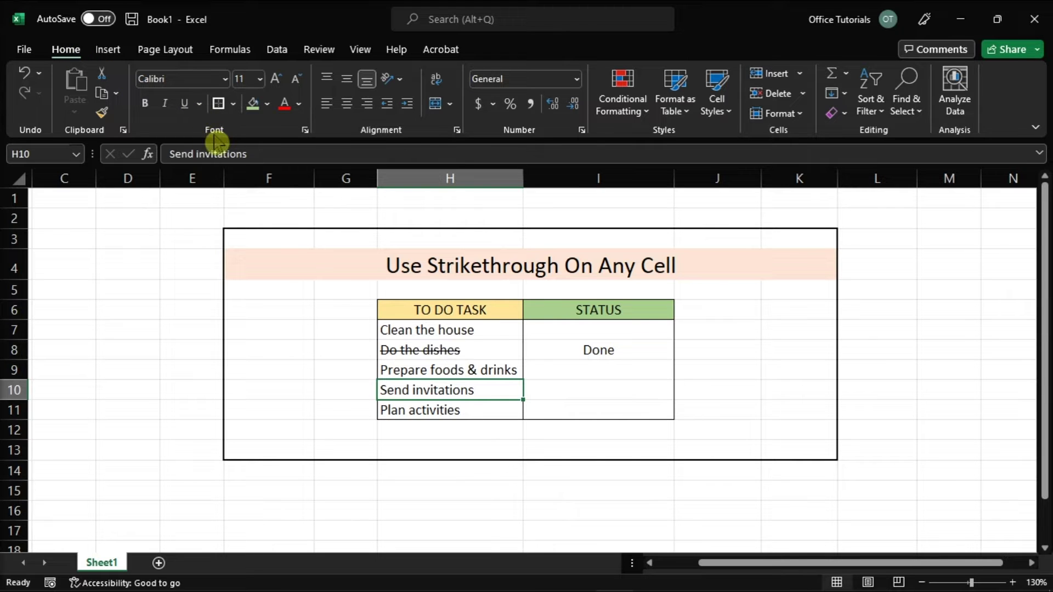
pyautogui.click(305, 131)
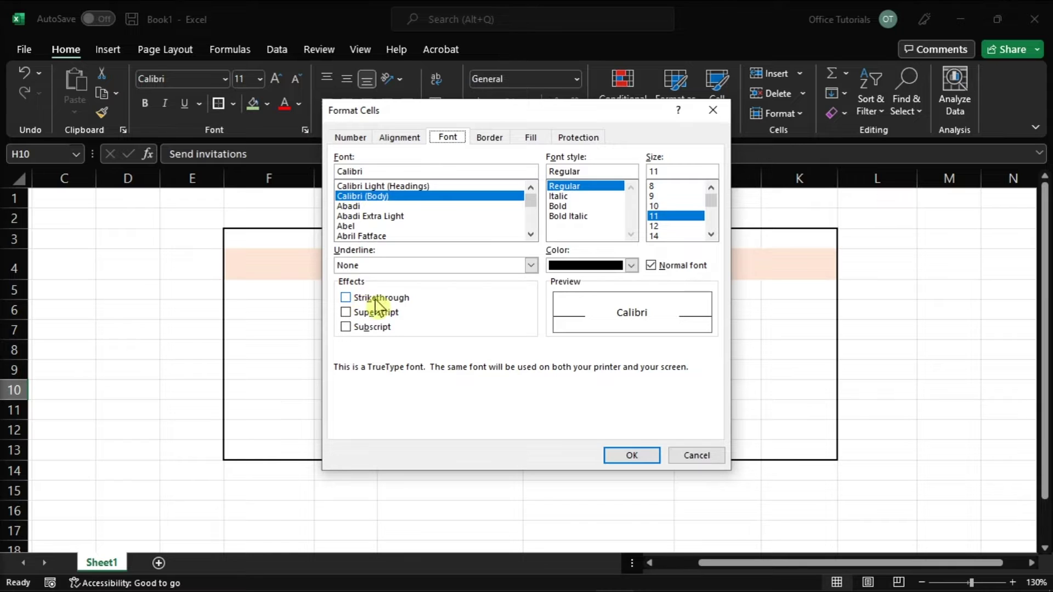
pyautogui.click(346, 297)
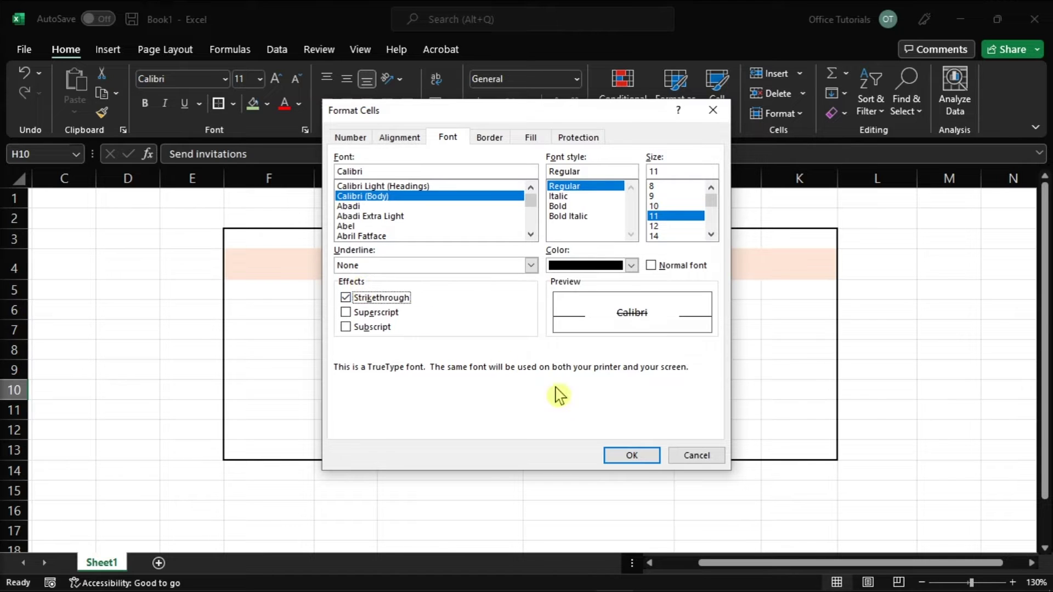
pyautogui.click(634, 458)
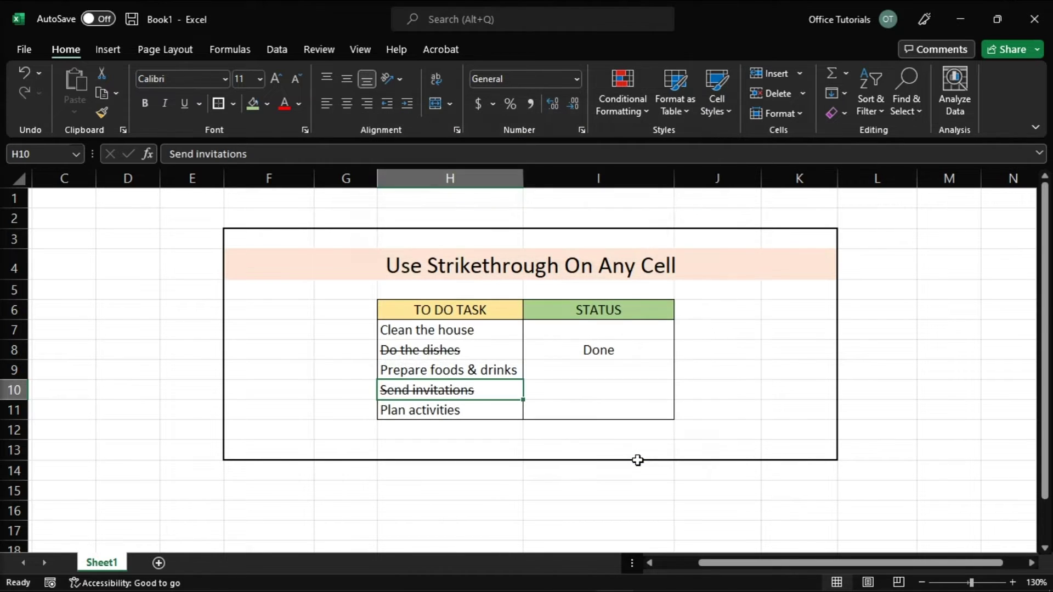
pyautogui.click(452, 417)
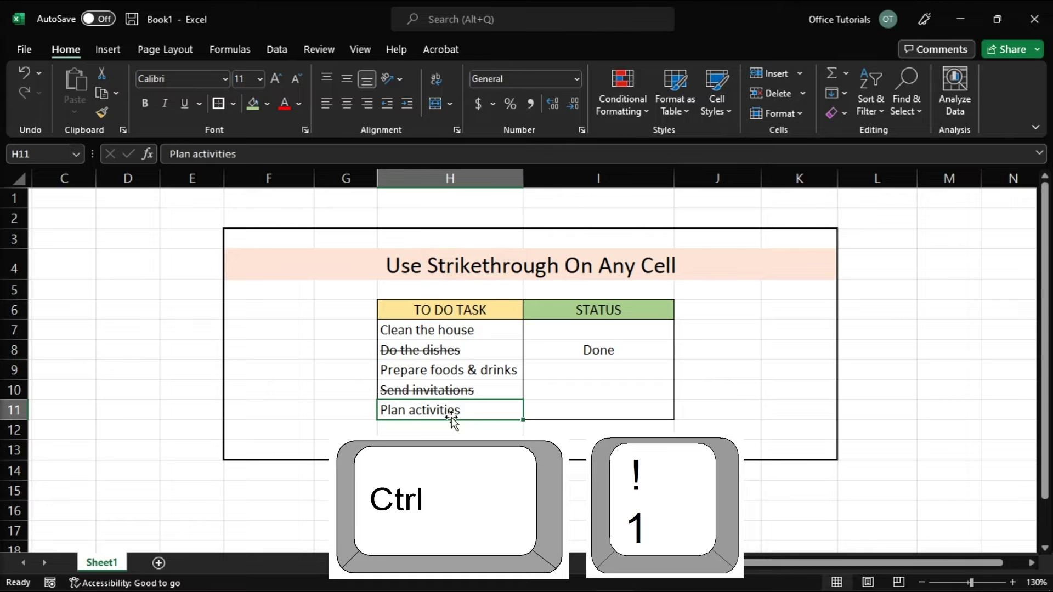
pyautogui.hotkey('ctrl', '1')
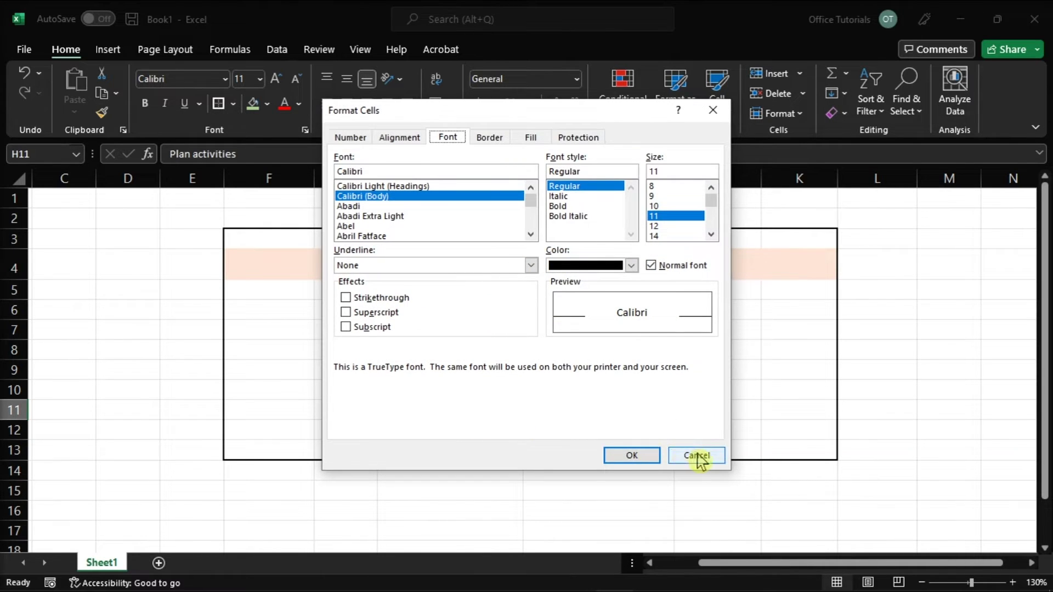
pyautogui.click(698, 457)
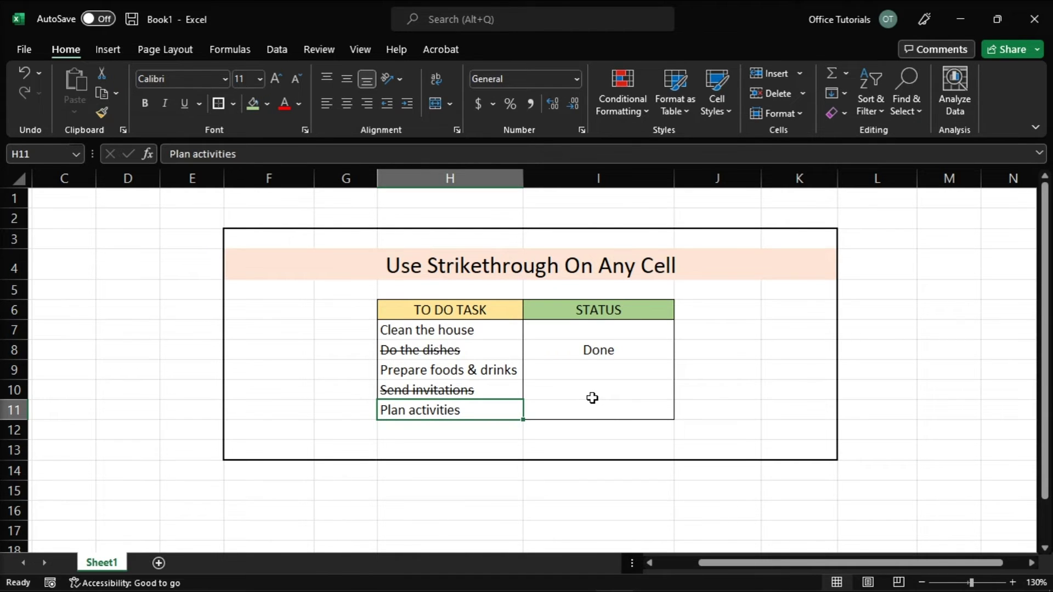
pyautogui.hotkey('ctrl', 'shift', 'f')
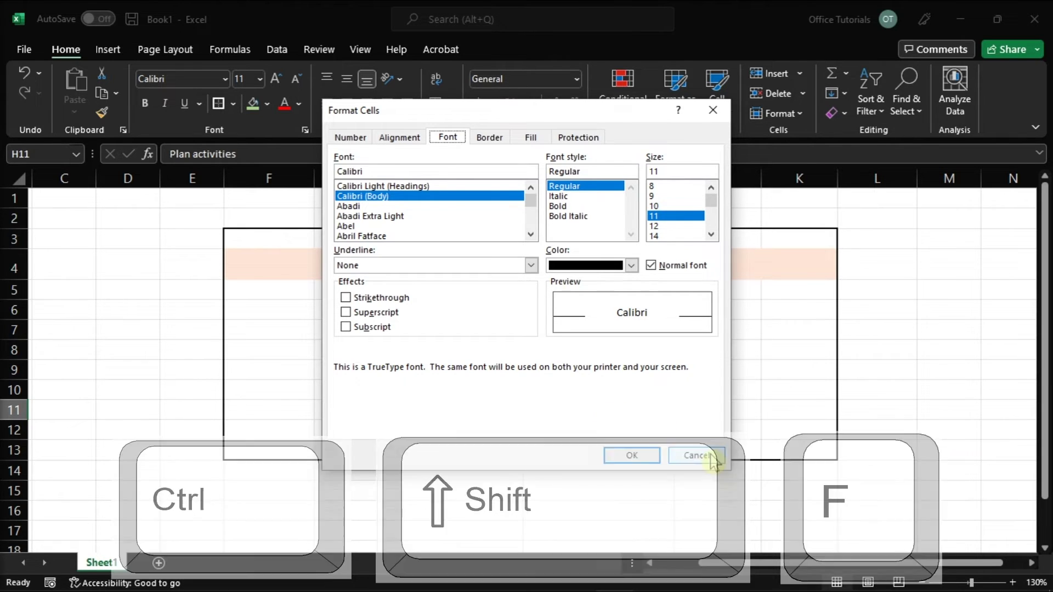
pyautogui.click(697, 456)
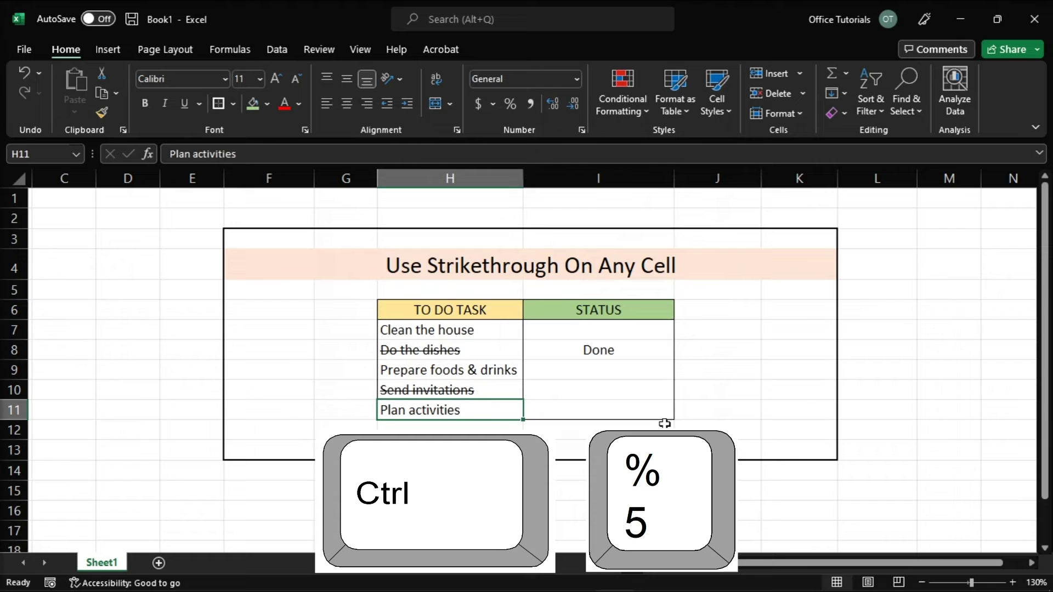
# Step: Strike through Plan activities in H11 with Ctrl+5, checking it with undo and redo
pyautogui.hotkey('ctrl', '5')
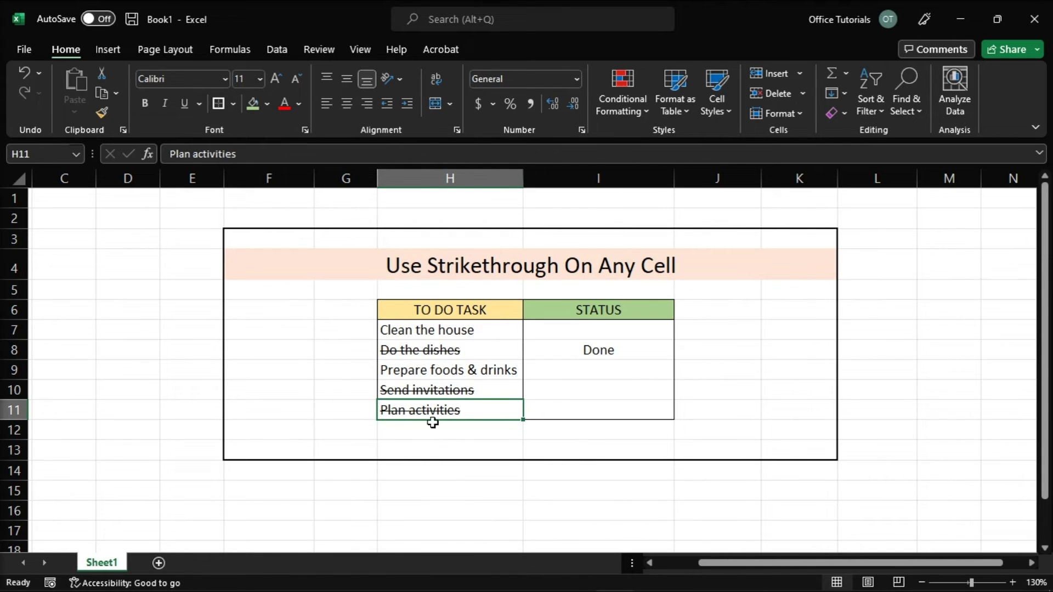
pyautogui.hotkey('ctrl', 'z')
pyautogui.hotkey('ctrl', 'y')
# Step: Strike through the Prepare foods & drinks and Clean the house tasks with Ctrl+5
pyautogui.click(451, 372)
pyautogui.hotkey('ctrl', '5')
pyautogui.click(494, 339)
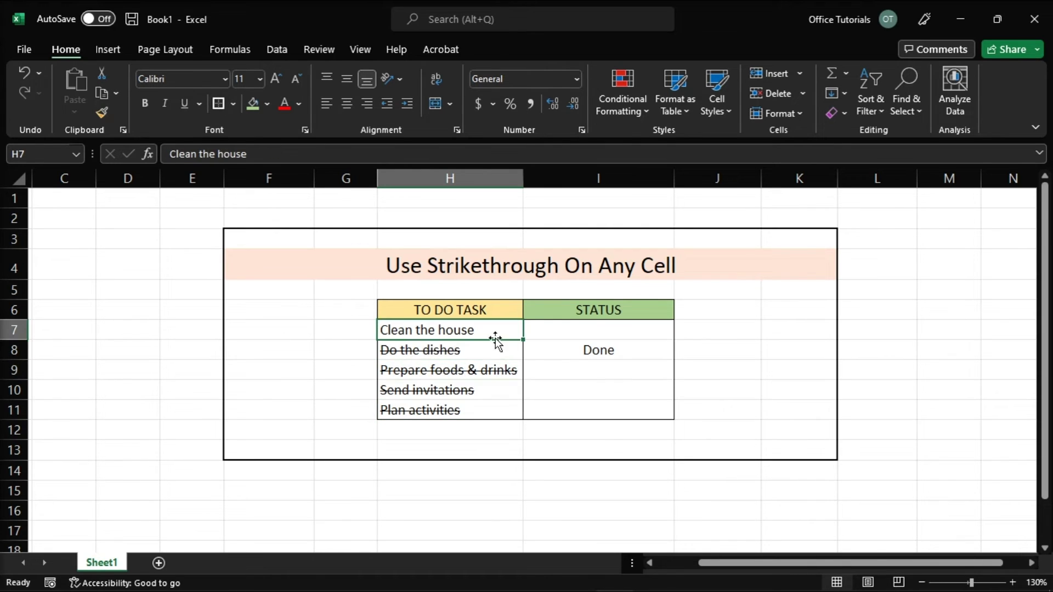
pyautogui.hotkey('ctrl', '5')
pyautogui.click(746, 267)
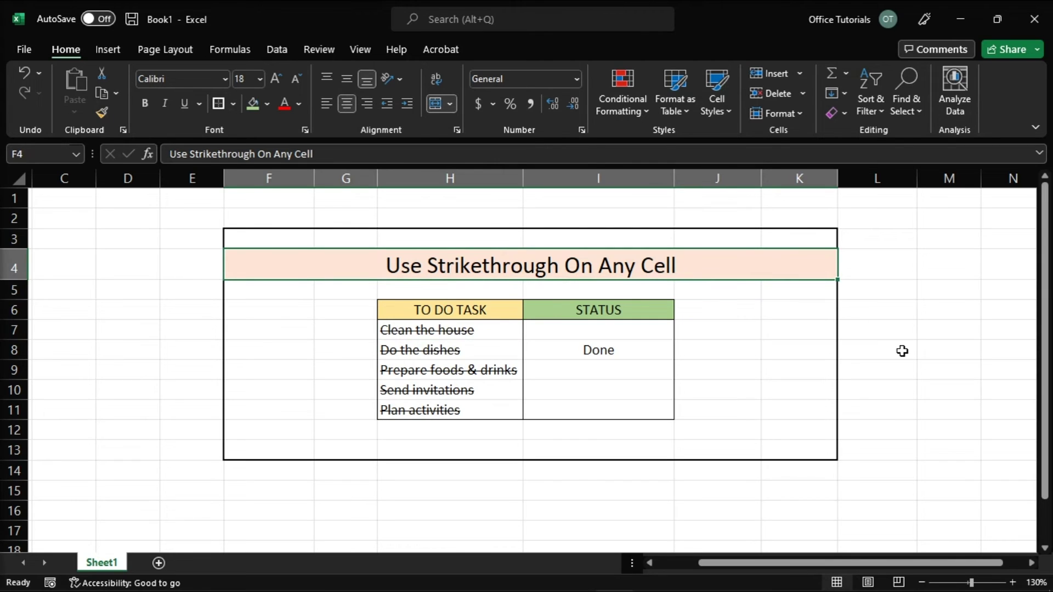